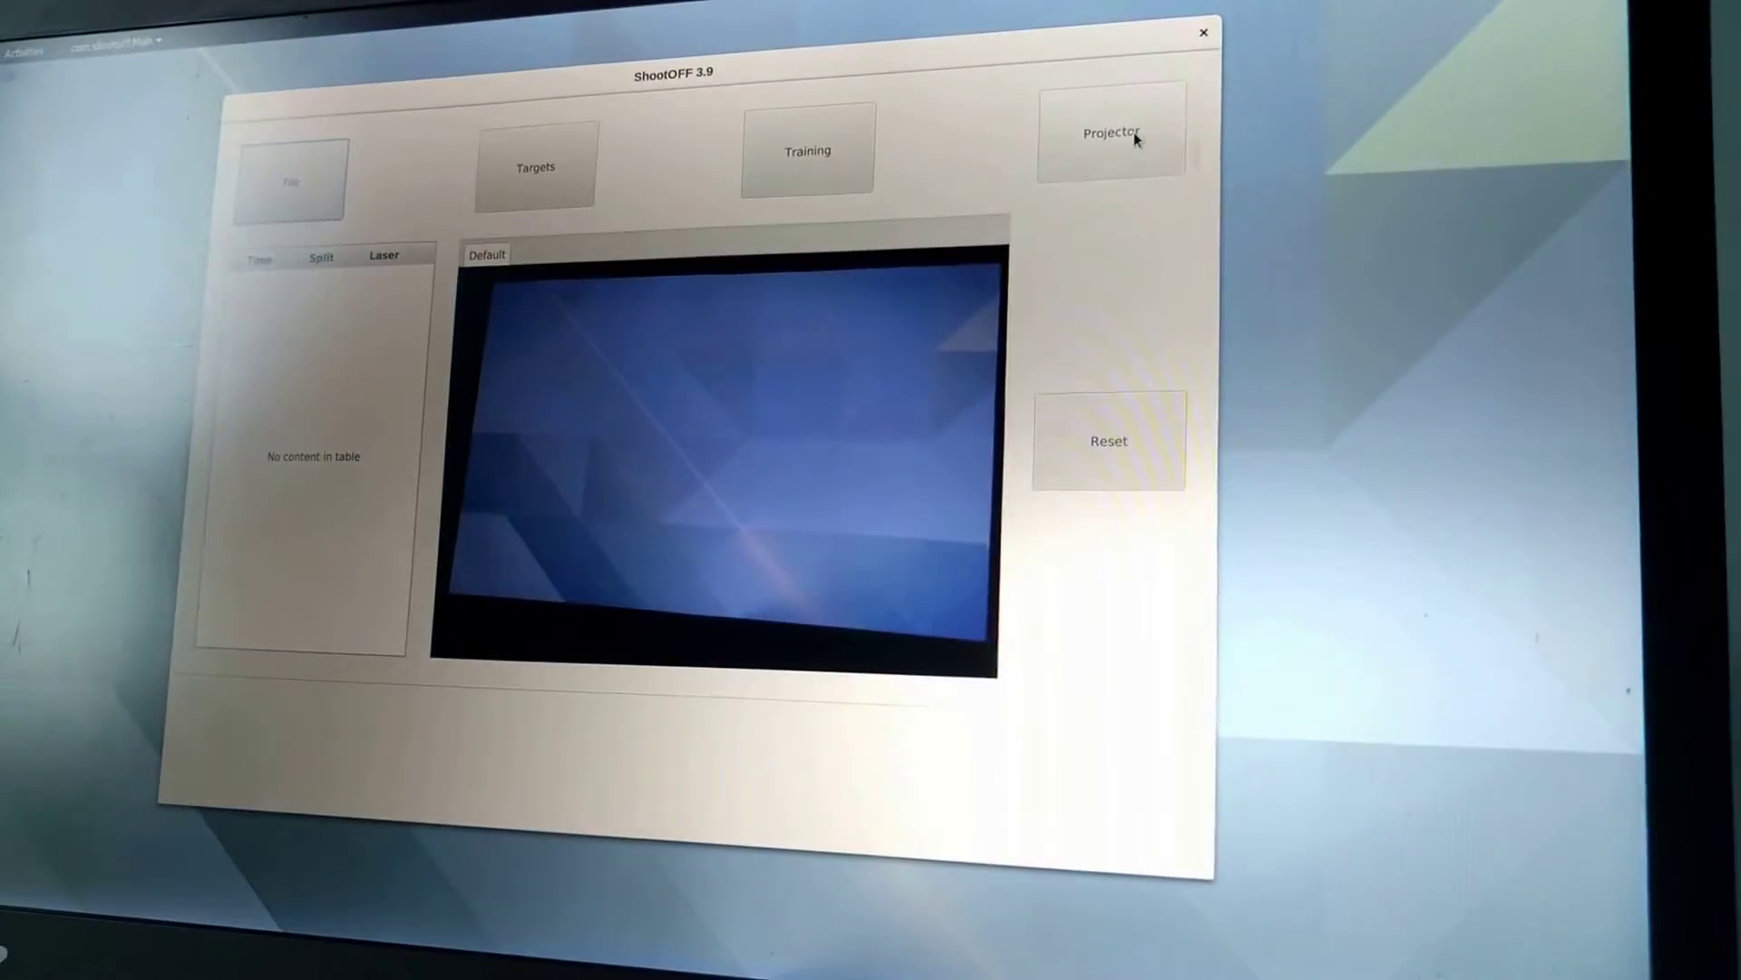
Step: Start the projector arena and run its calibration until it ends, leaving a blank dark arena
click(1138, 138)
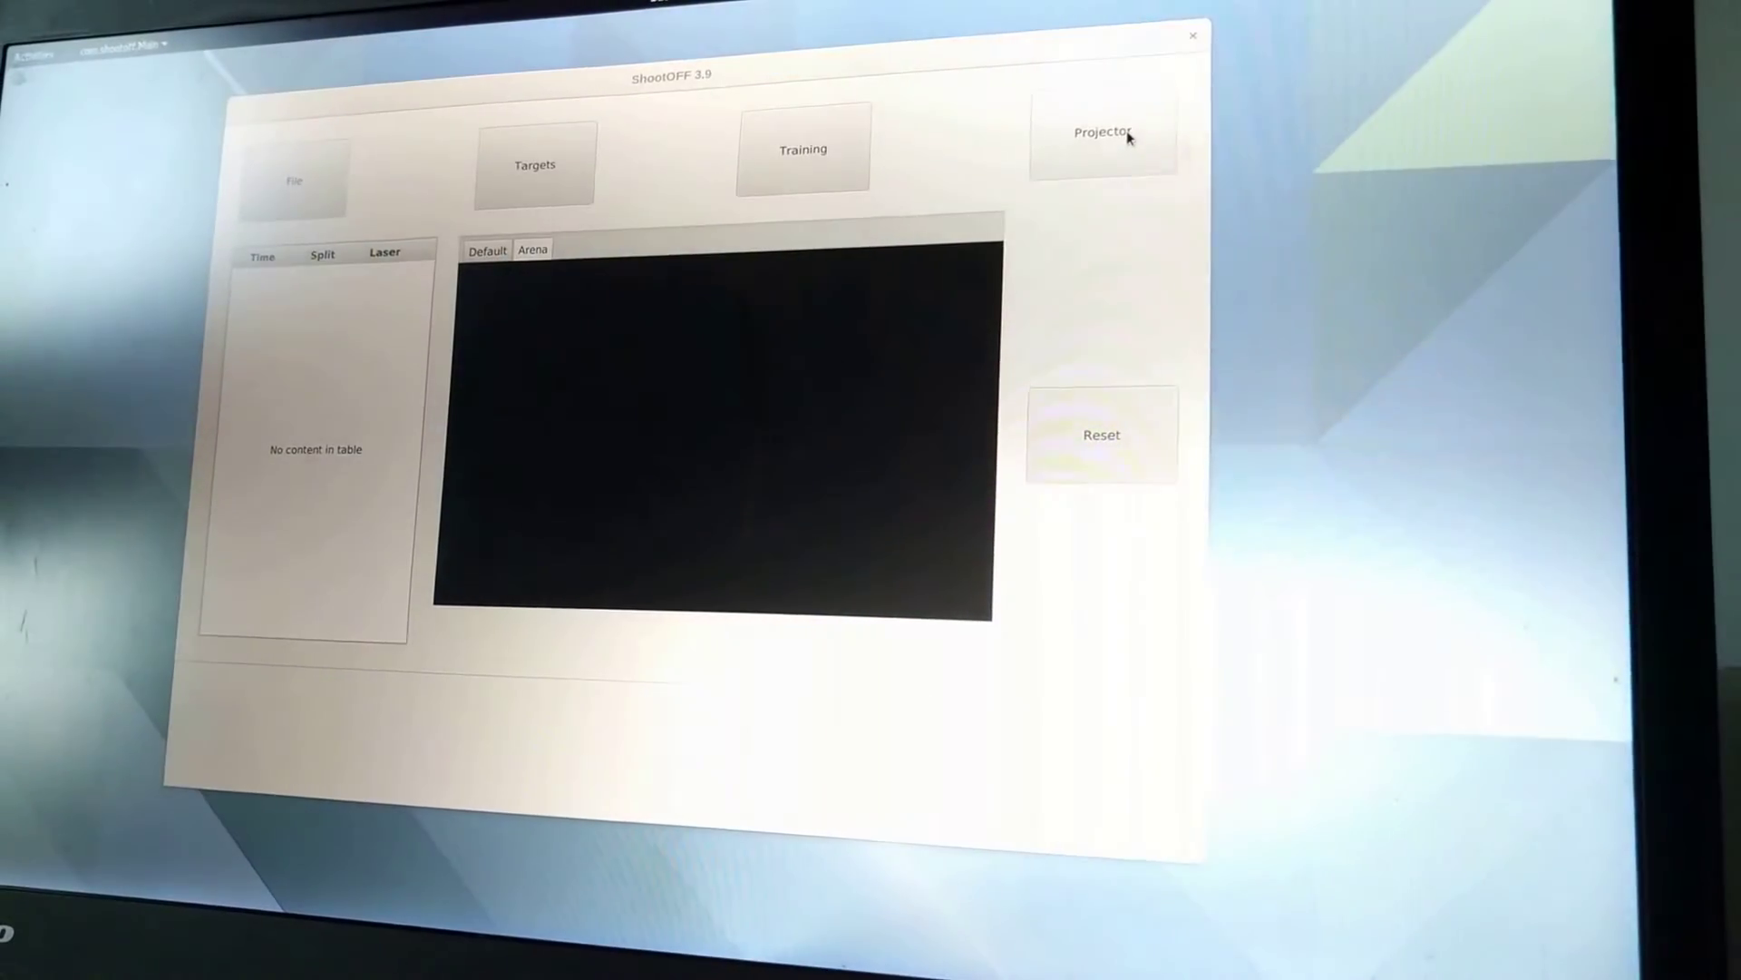
click(1127, 138)
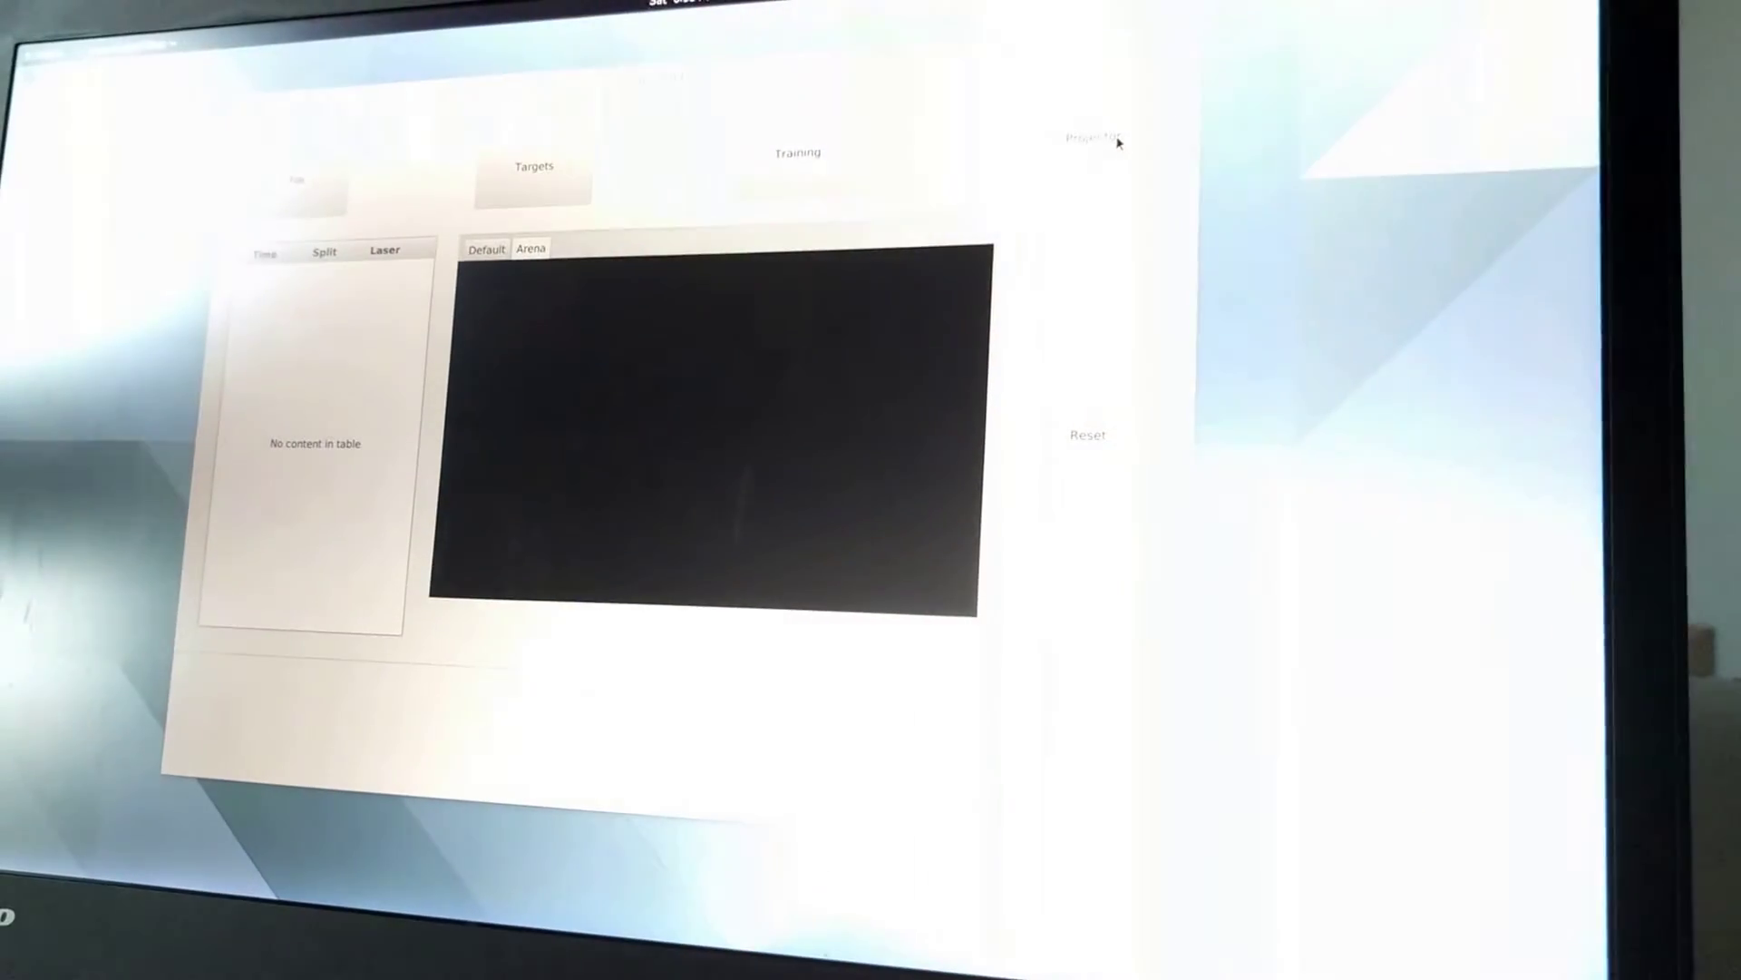